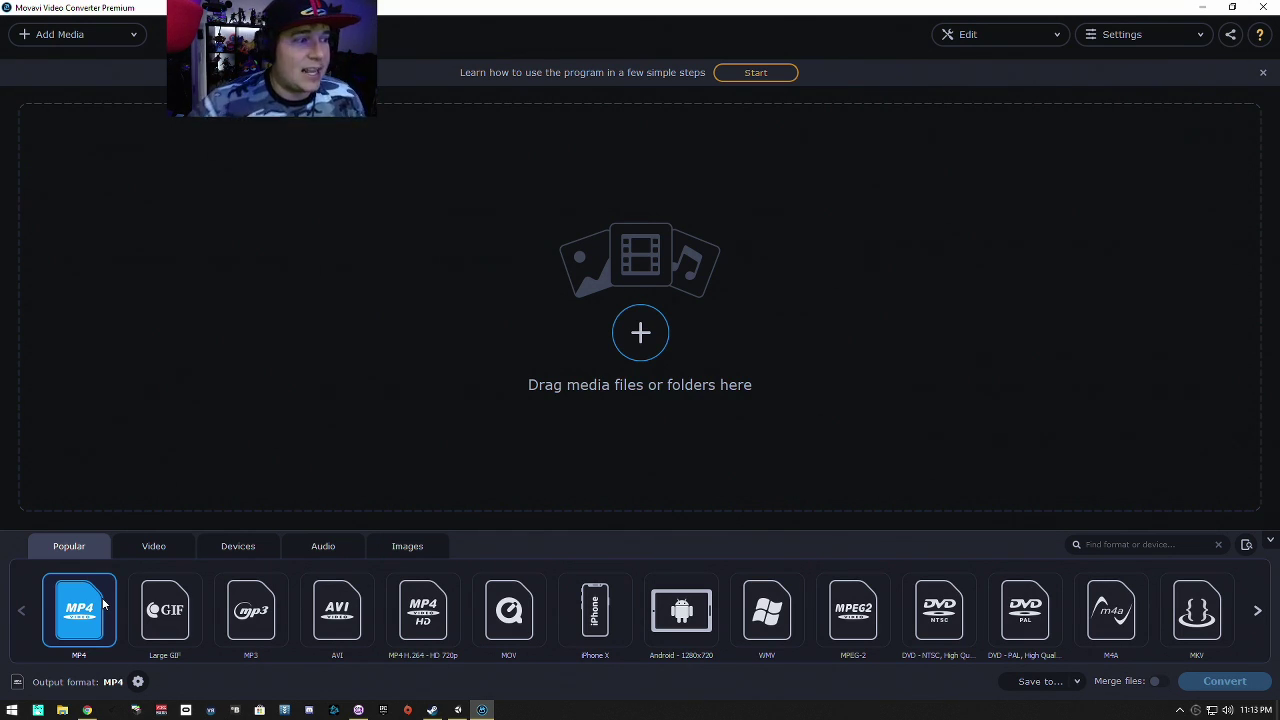
Step: Browse the Video, Devices, Audio and Images output formats, then return to Popular
{"action": "left_click", "coordinate": [152, 547]}
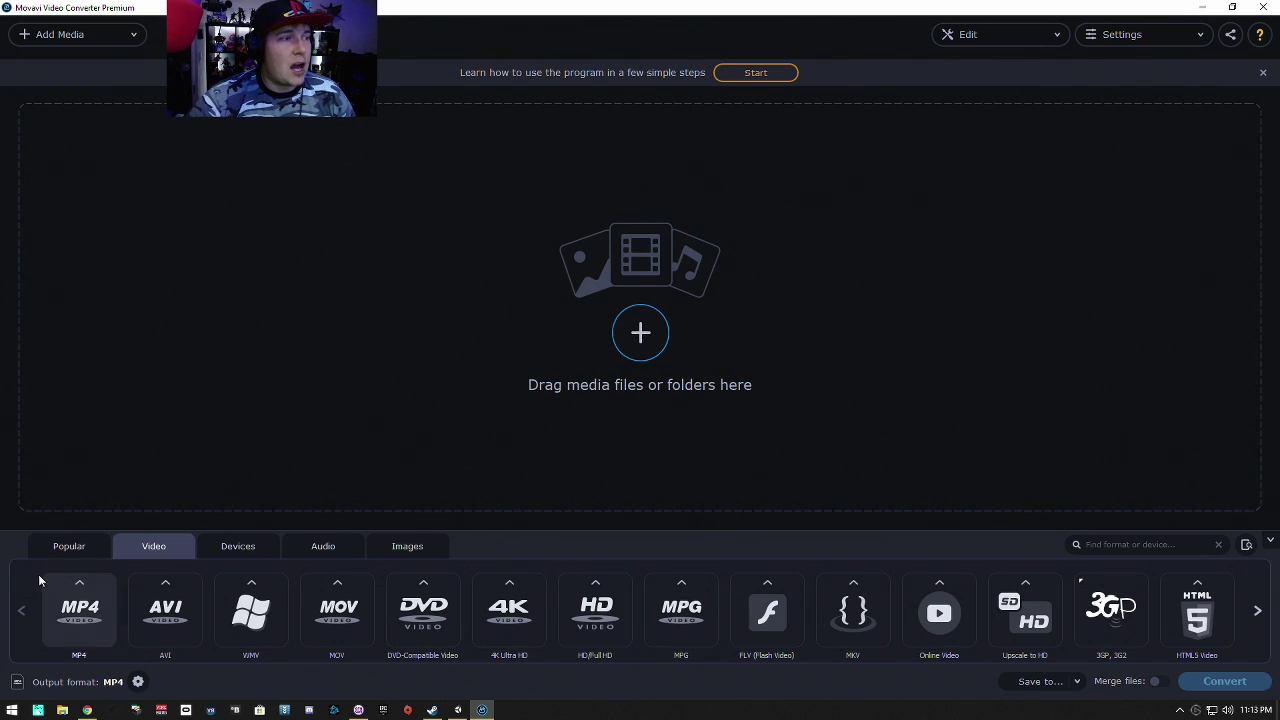
{"action": "left_click", "coordinate": [103, 552]}
{"action": "left_click", "coordinate": [235, 550]}
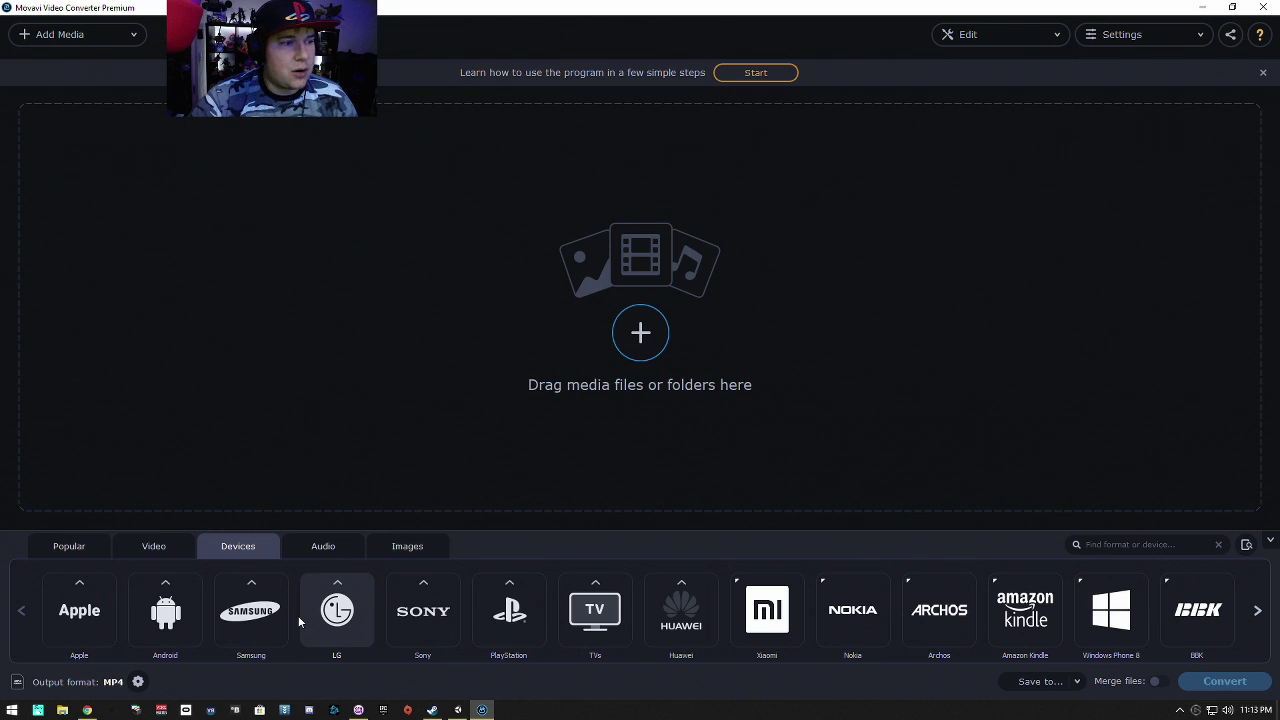
{"action": "left_click", "coordinate": [318, 546]}
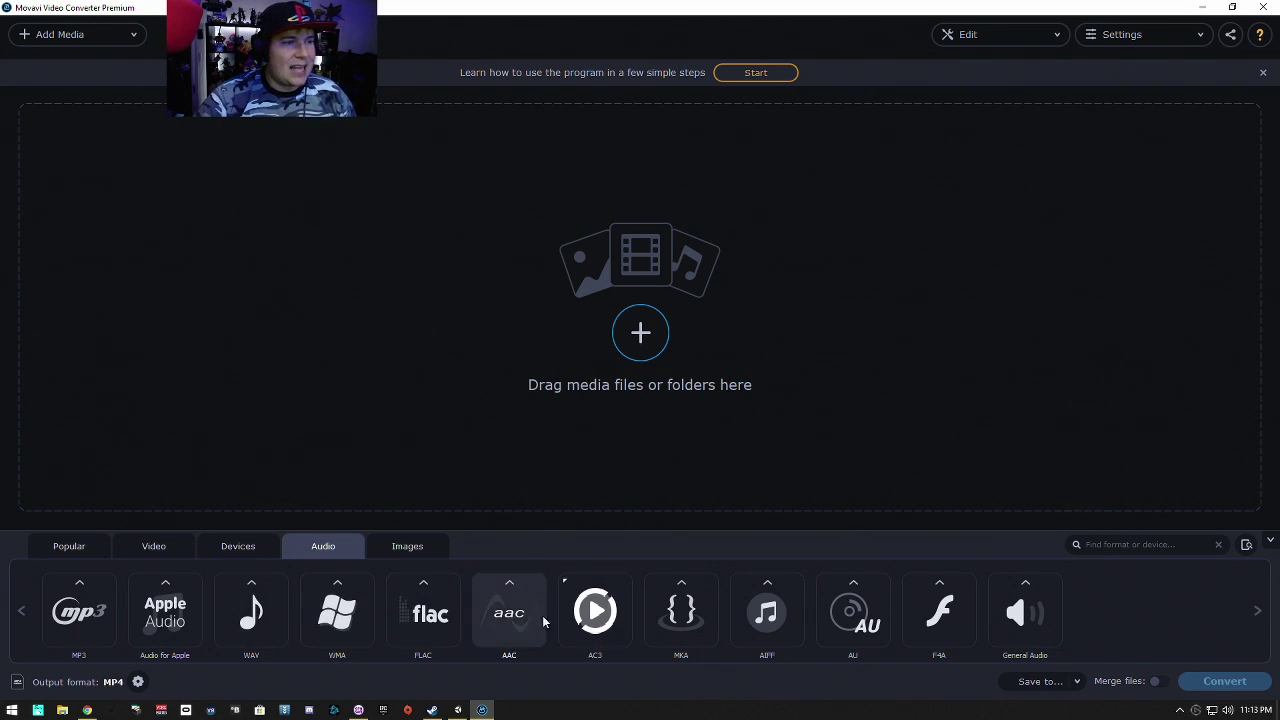
{"action": "left_click", "coordinate": [428, 549]}
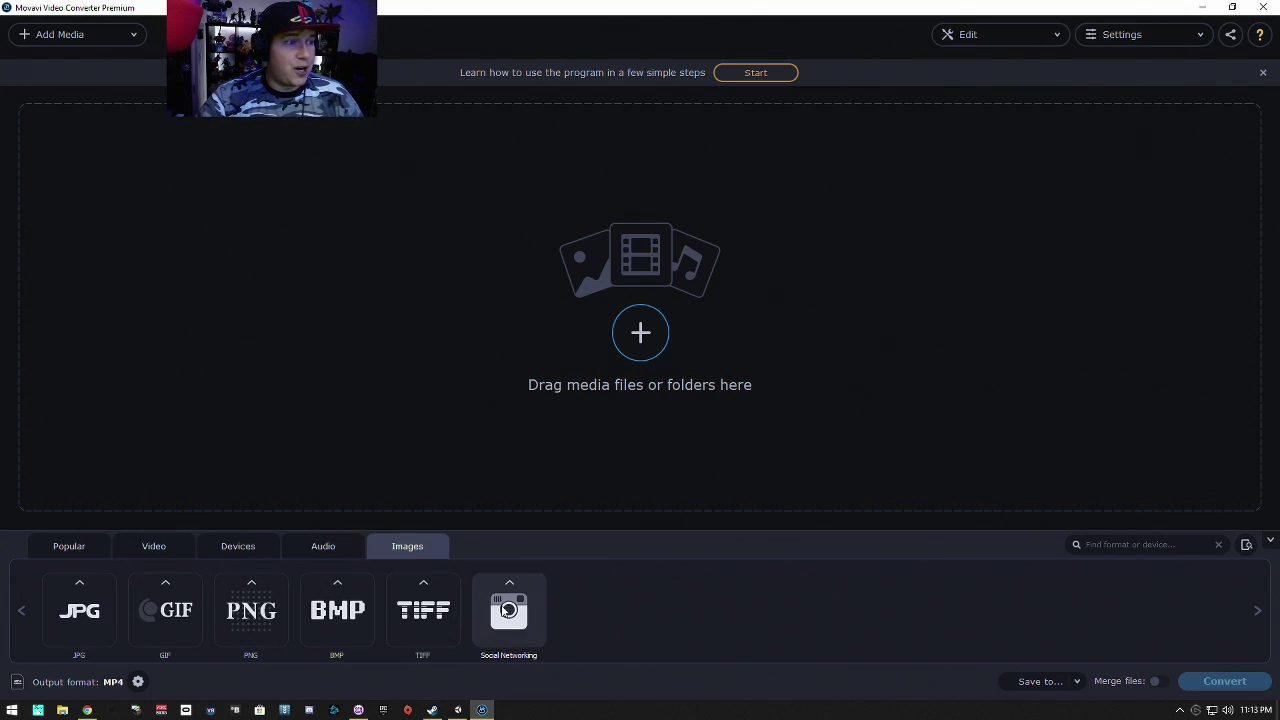
{"action": "left_click", "coordinate": [100, 553]}
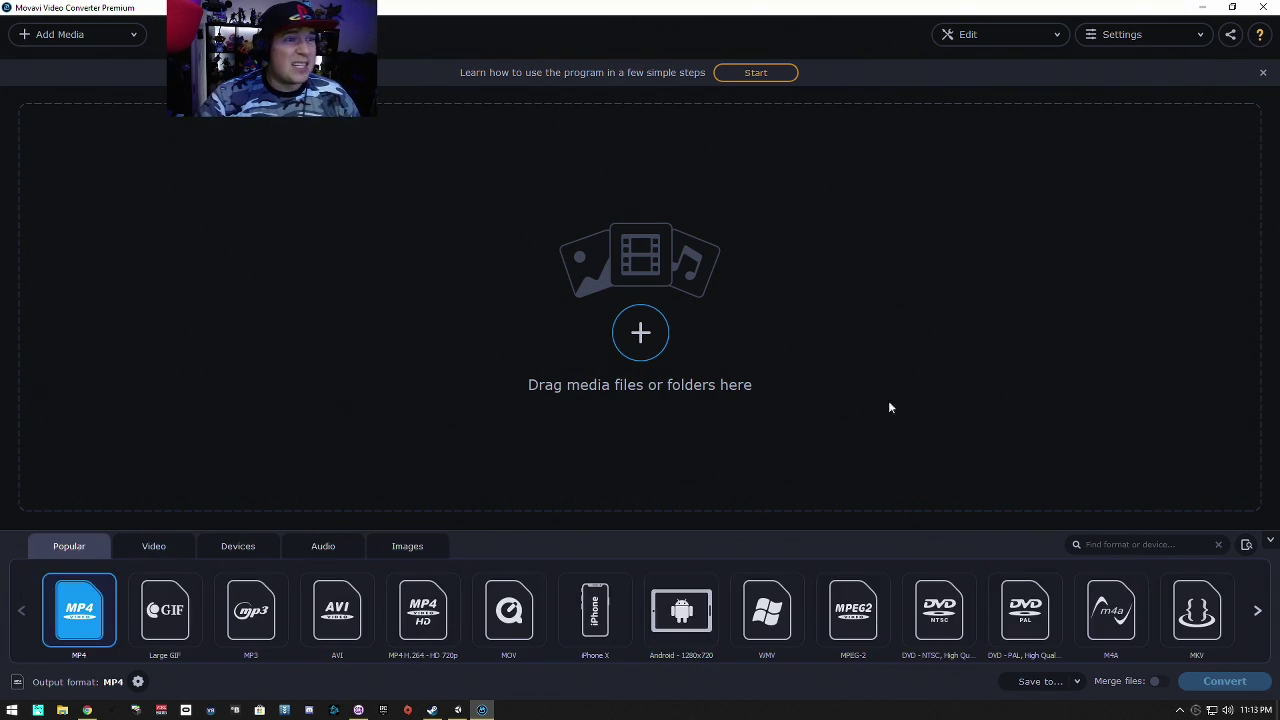
Step: Add qlpkQZO0.png from pCloud Drive > Streaming Stuff > Image For Stream to the converter
{"action": "left_click", "coordinate": [602, 353]}
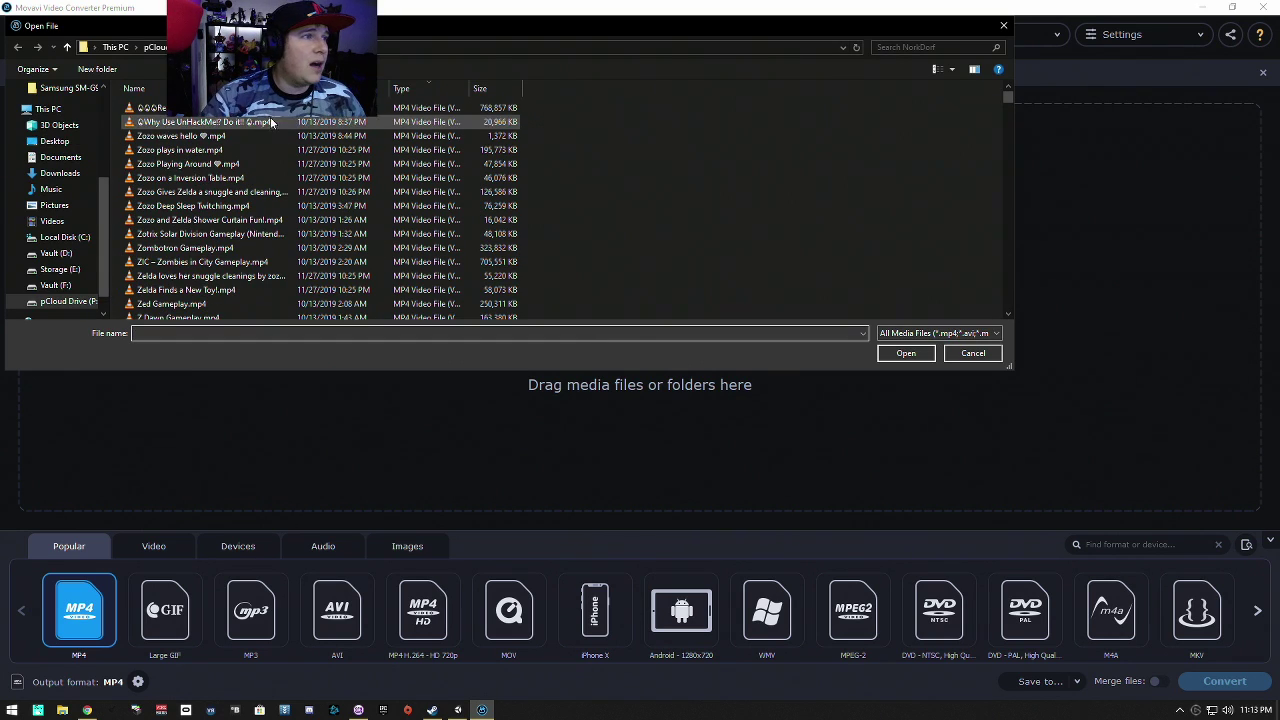
{"action": "left_click_drag", "start_coordinate": [390, 24], "coordinate": [576, 66]}
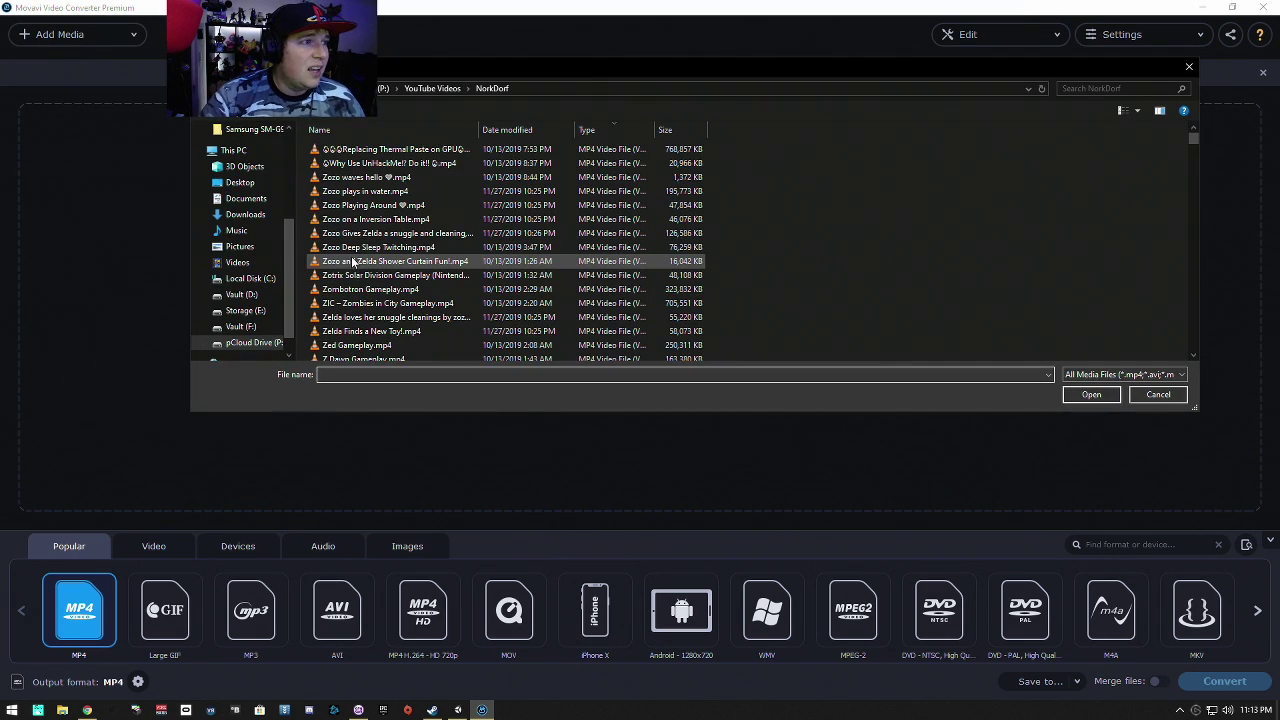
{"action": "scroll", "coordinate": [255, 300], "scroll_direction": "down", "scroll_amount": 1}
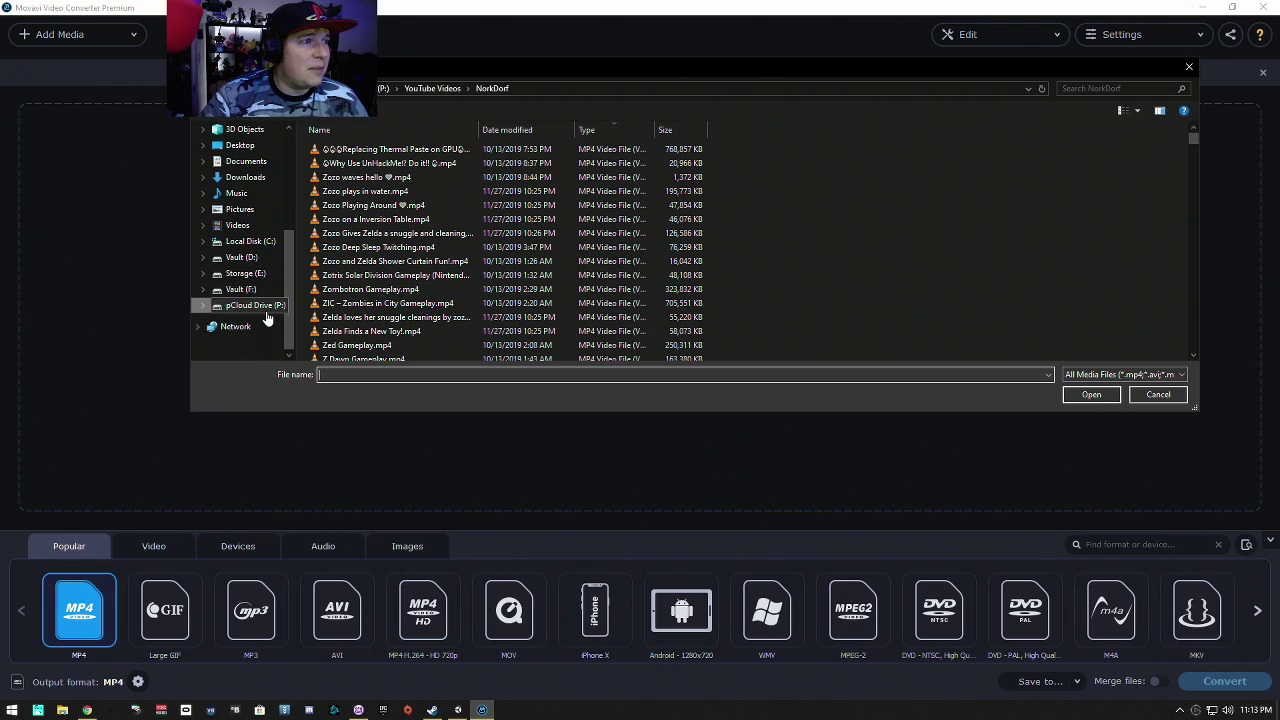
{"action": "left_click", "coordinate": [255, 305]}
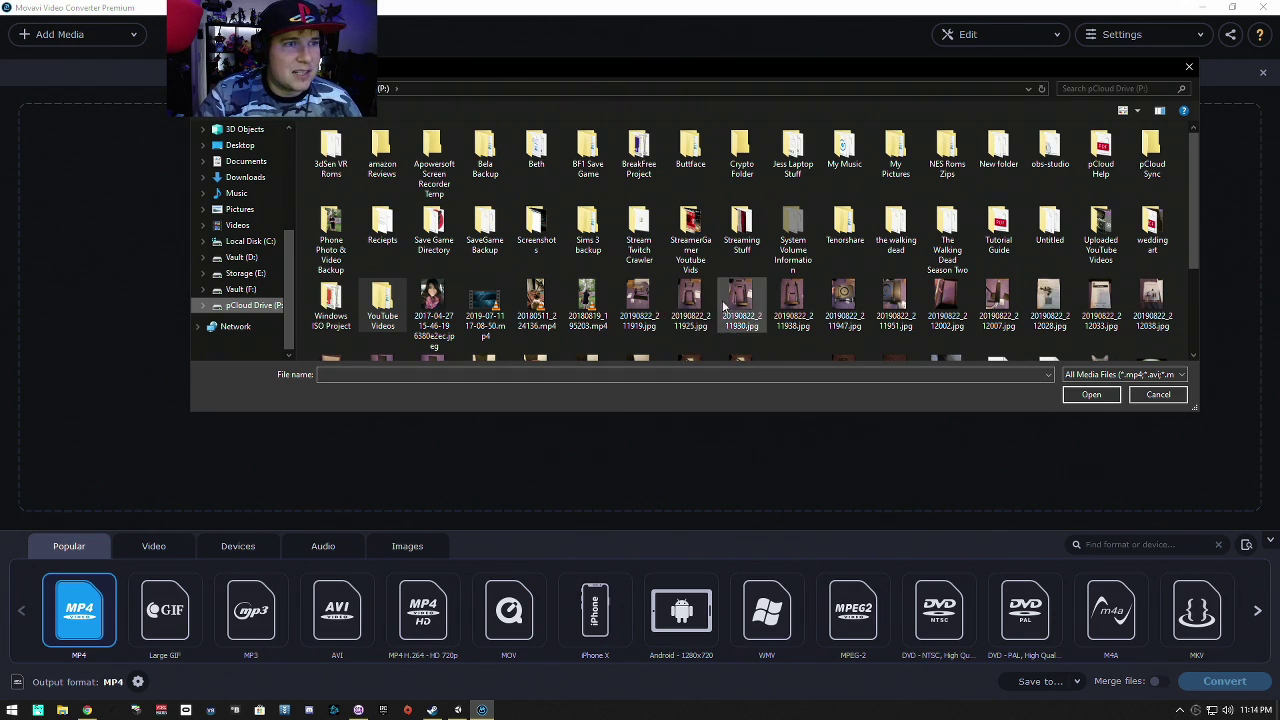
{"action": "double_click", "coordinate": [741, 225]}
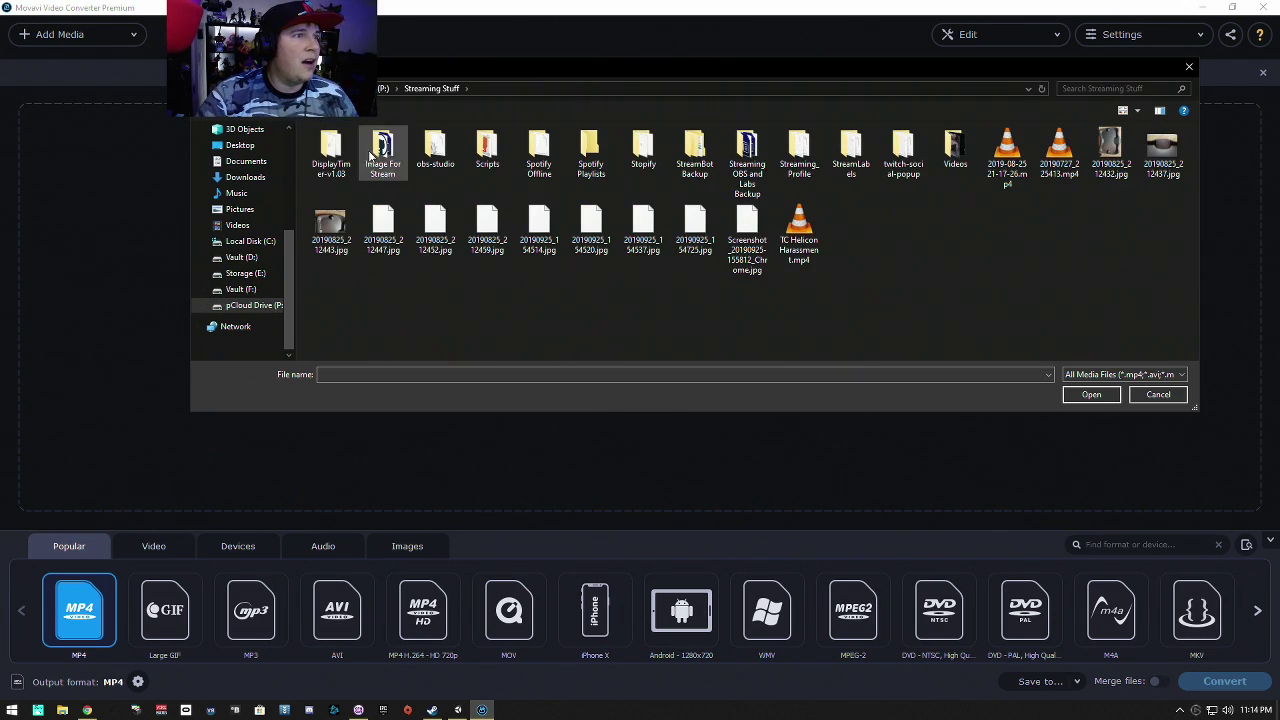
{"action": "double_click", "coordinate": [382, 150]}
{"action": "scroll", "coordinate": [700, 170], "scroll_direction": "down", "scroll_amount": 3}
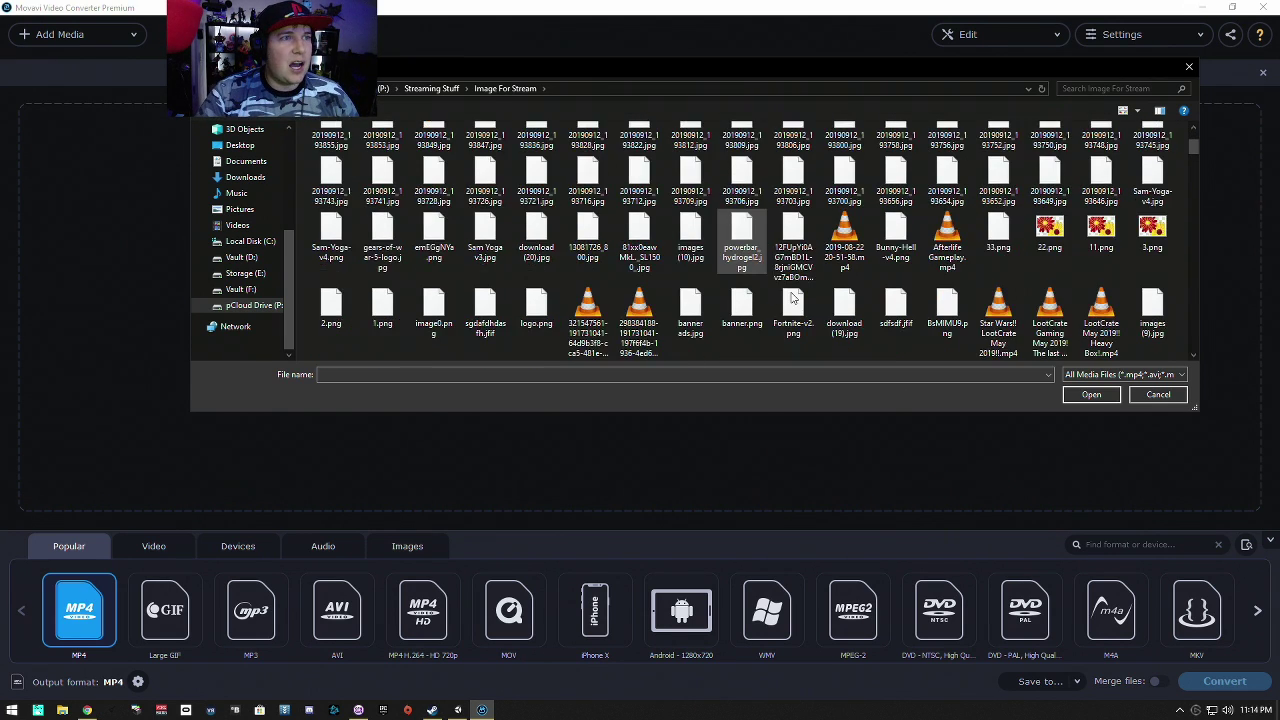
{"action": "scroll", "coordinate": [792, 298], "scroll_direction": "down", "scroll_amount": 2}
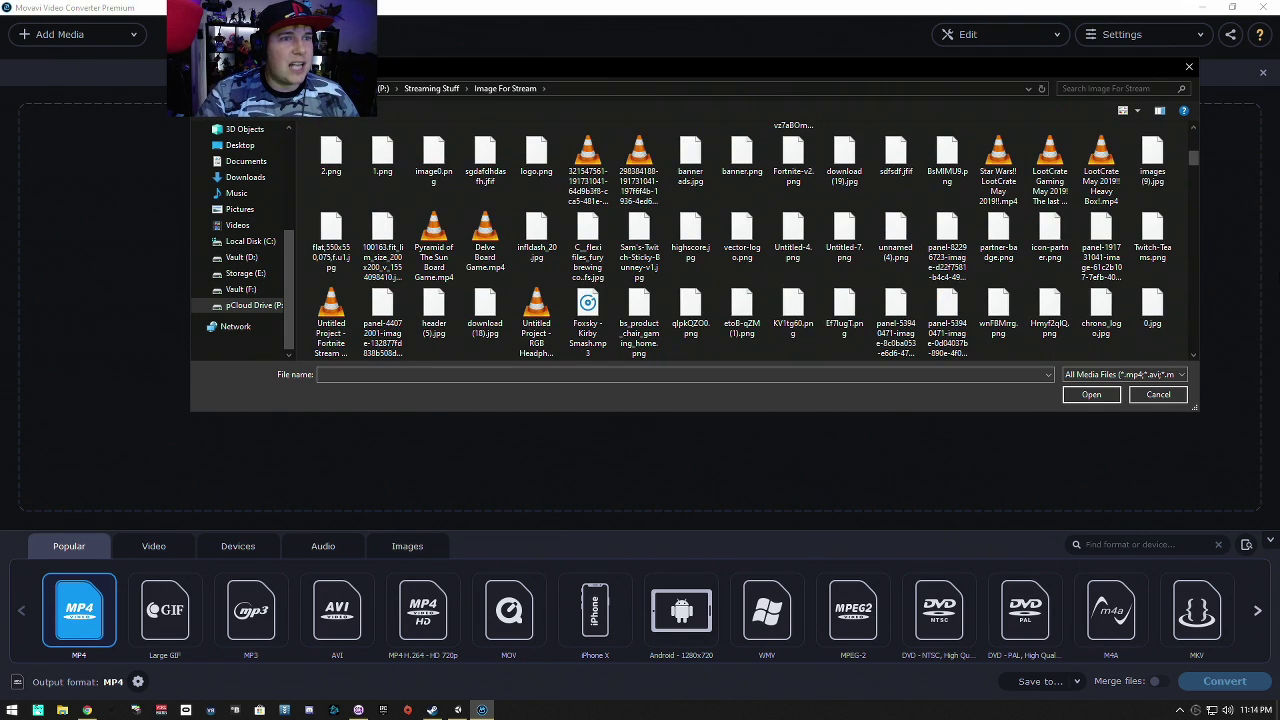
{"action": "left_click", "coordinate": [898, 235]}
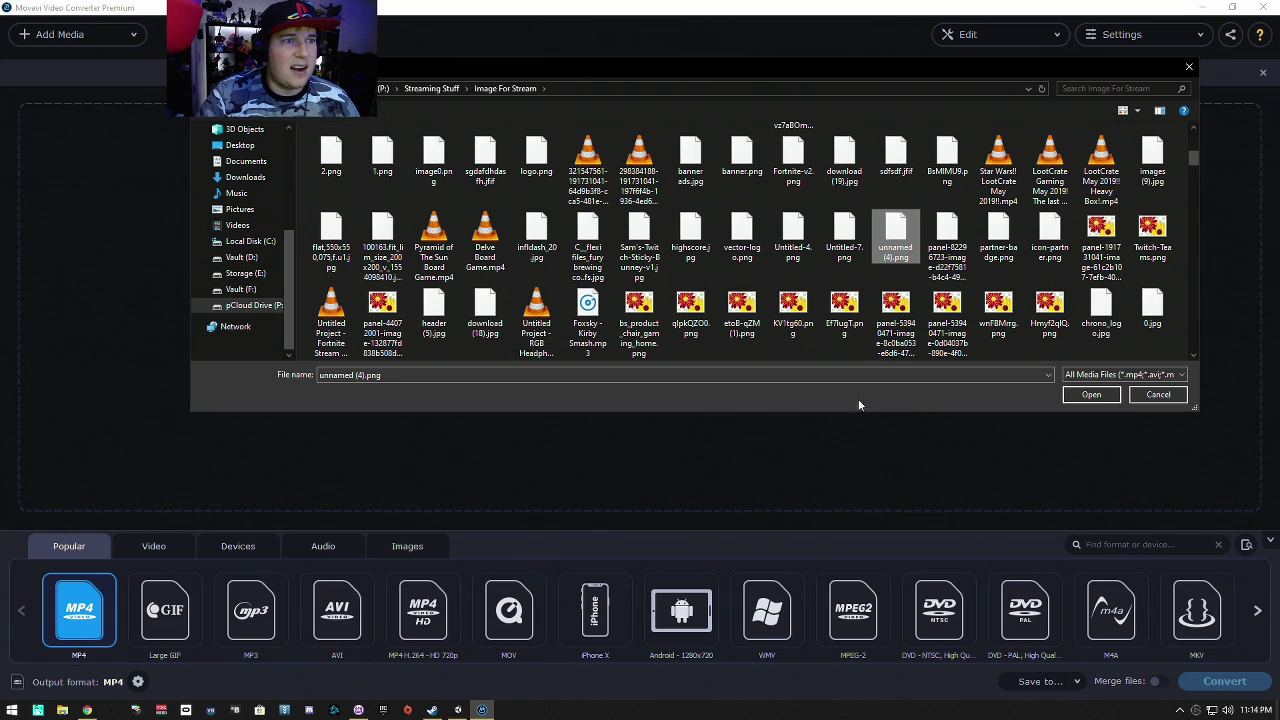
{"action": "key", "text": "Return"}
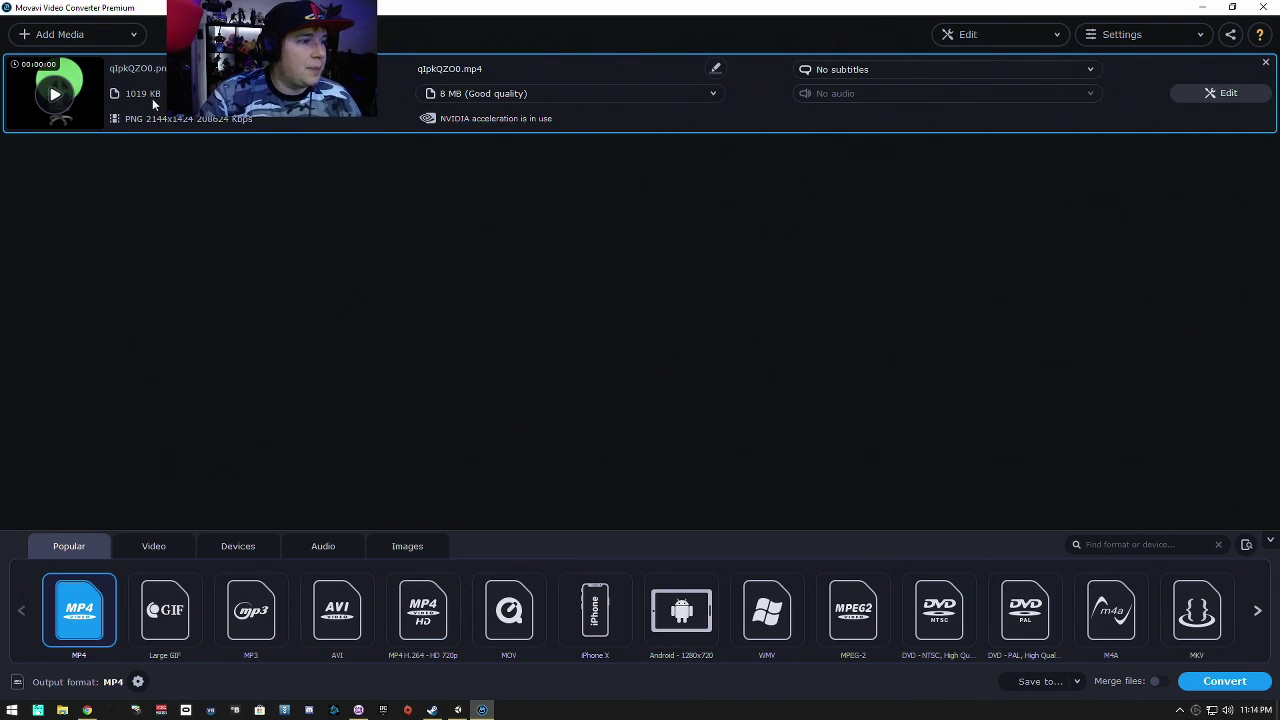
Step: Set the output format to the JPG image preset
{"action": "left_click", "coordinate": [420, 549]}
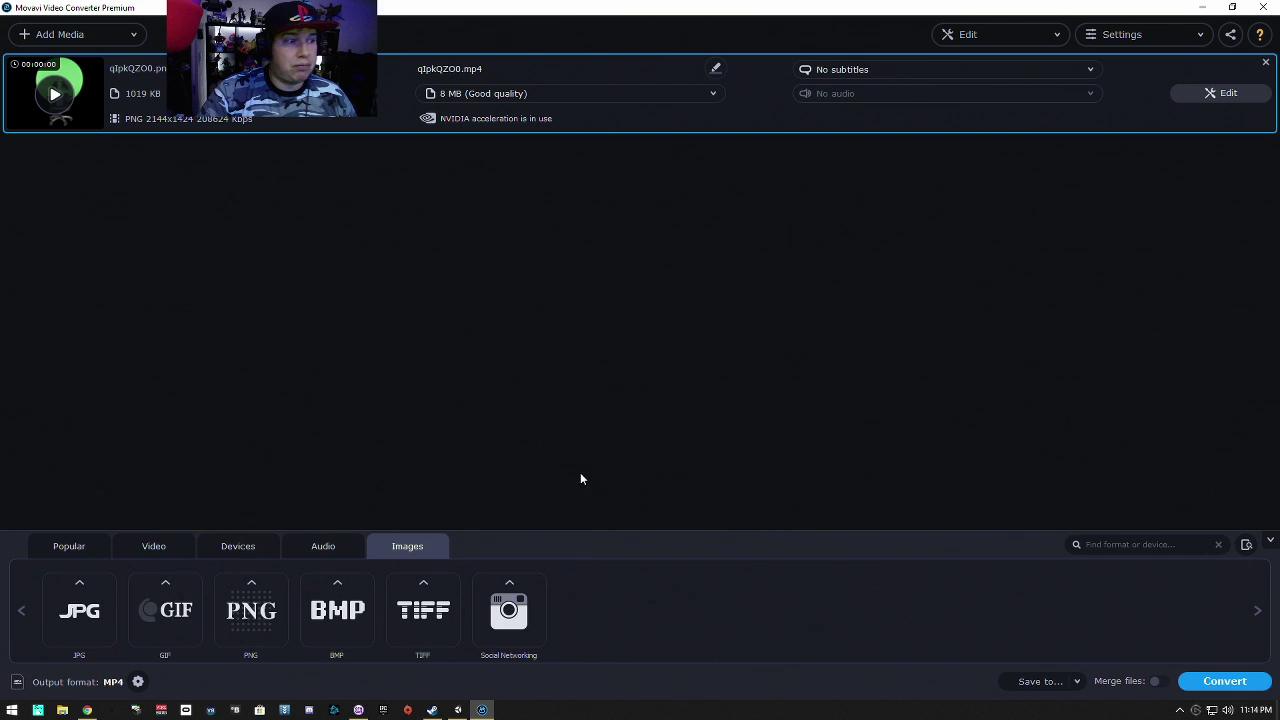
{"action": "left_click", "coordinate": [79, 608]}
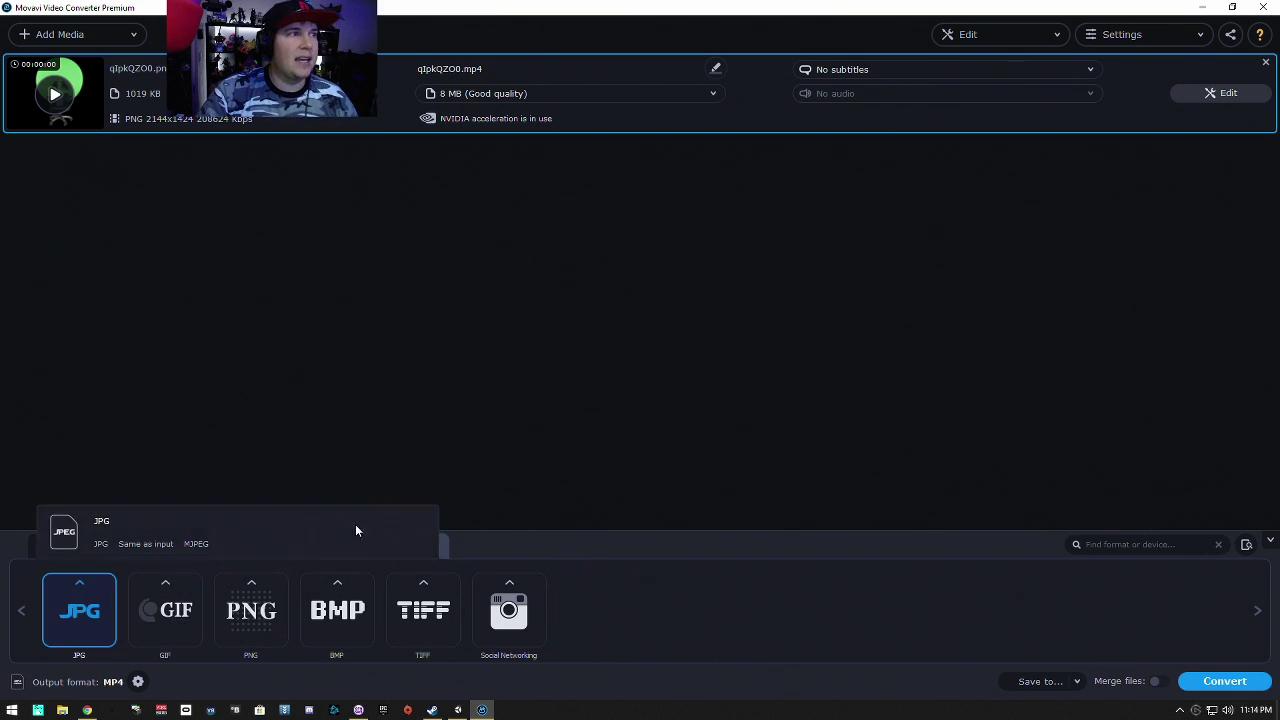
{"action": "left_click", "coordinate": [160, 526]}
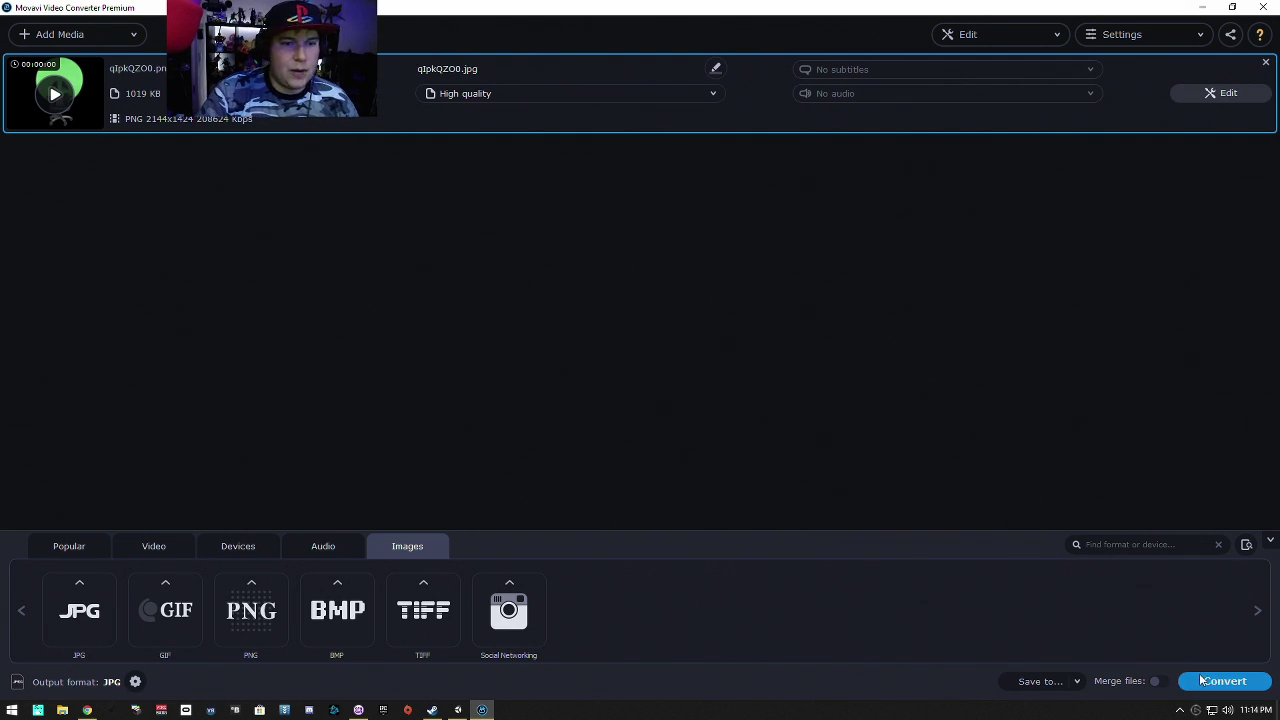
Step: Save output to the Desktop and convert the image to qlpkQZO0.jpg
{"action": "left_click", "coordinate": [1051, 684]}
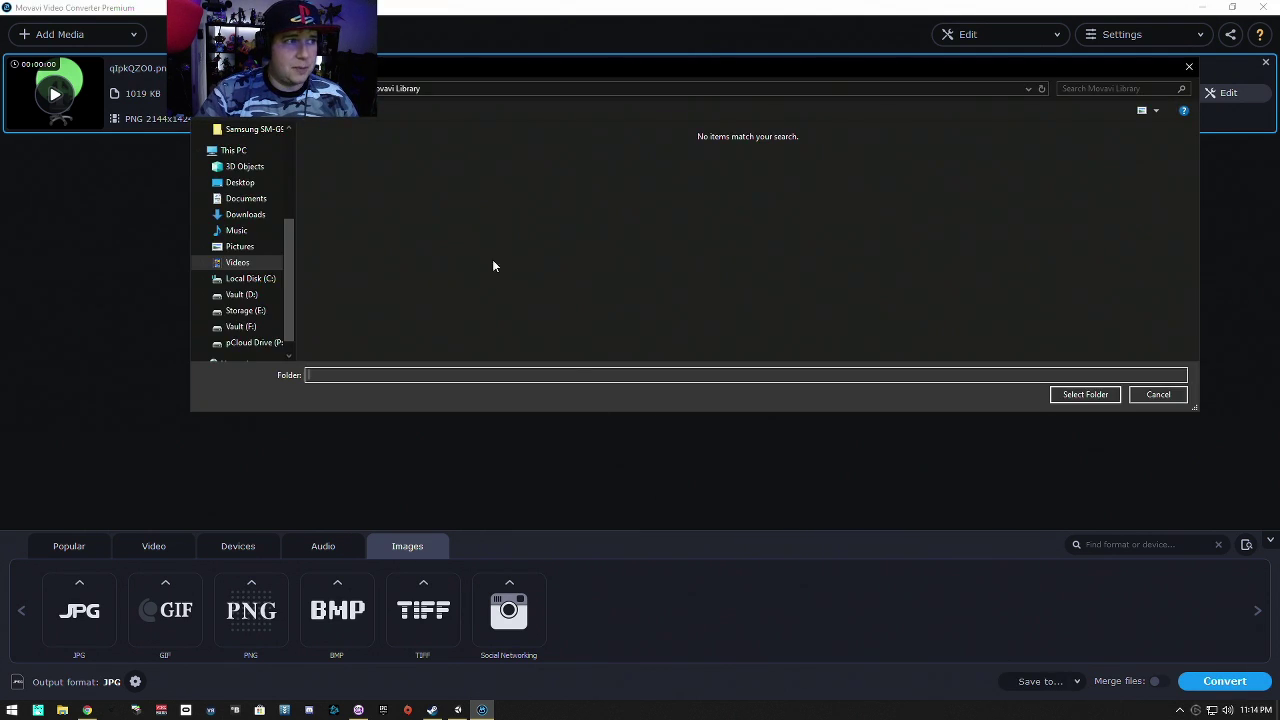
{"action": "left_click", "coordinate": [240, 182]}
{"action": "left_click", "coordinate": [1100, 394]}
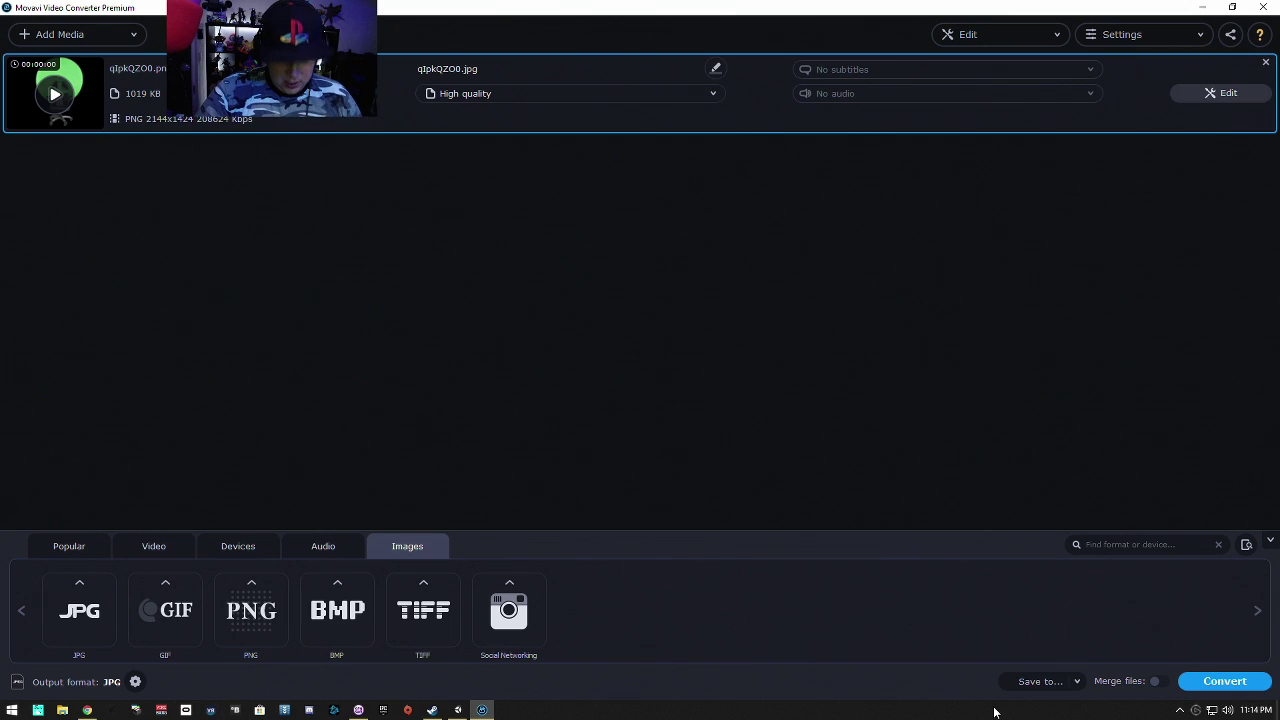
{"action": "left_click", "coordinate": [1234, 686]}
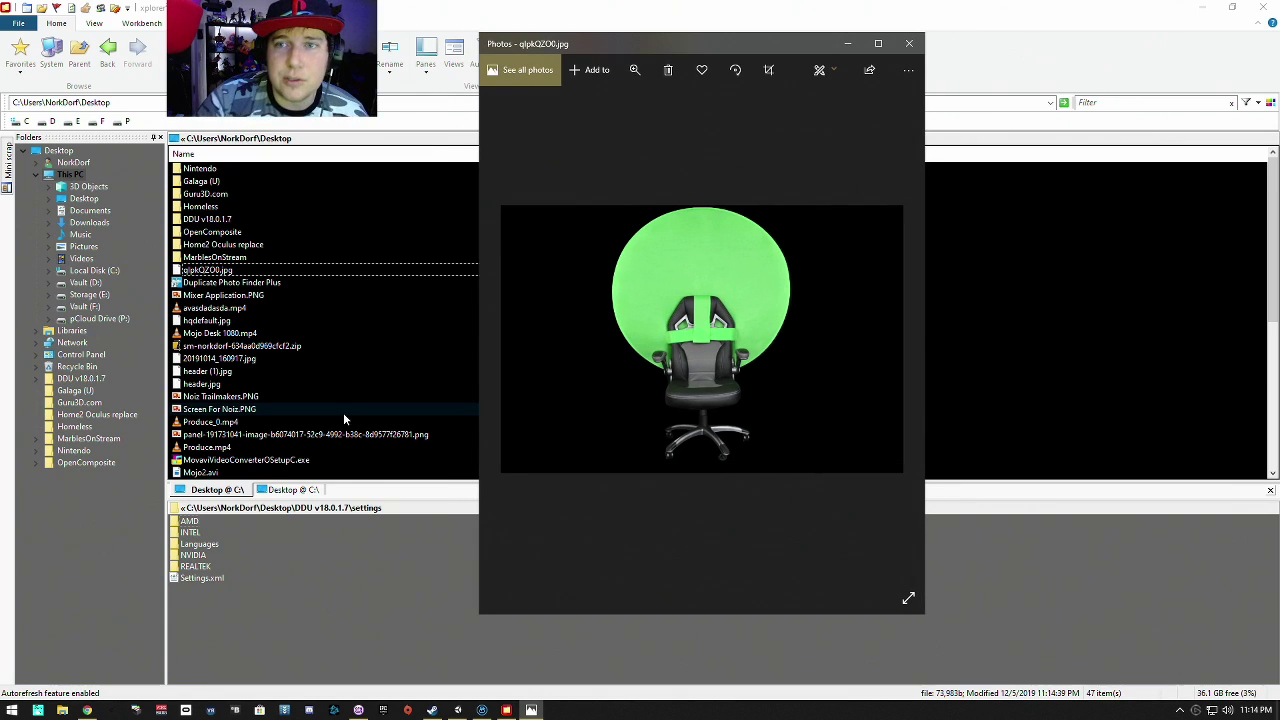
Step: Close the Photos window showing the converted qlpkQZO0.jpg
{"action": "left_click", "coordinate": [909, 43]}
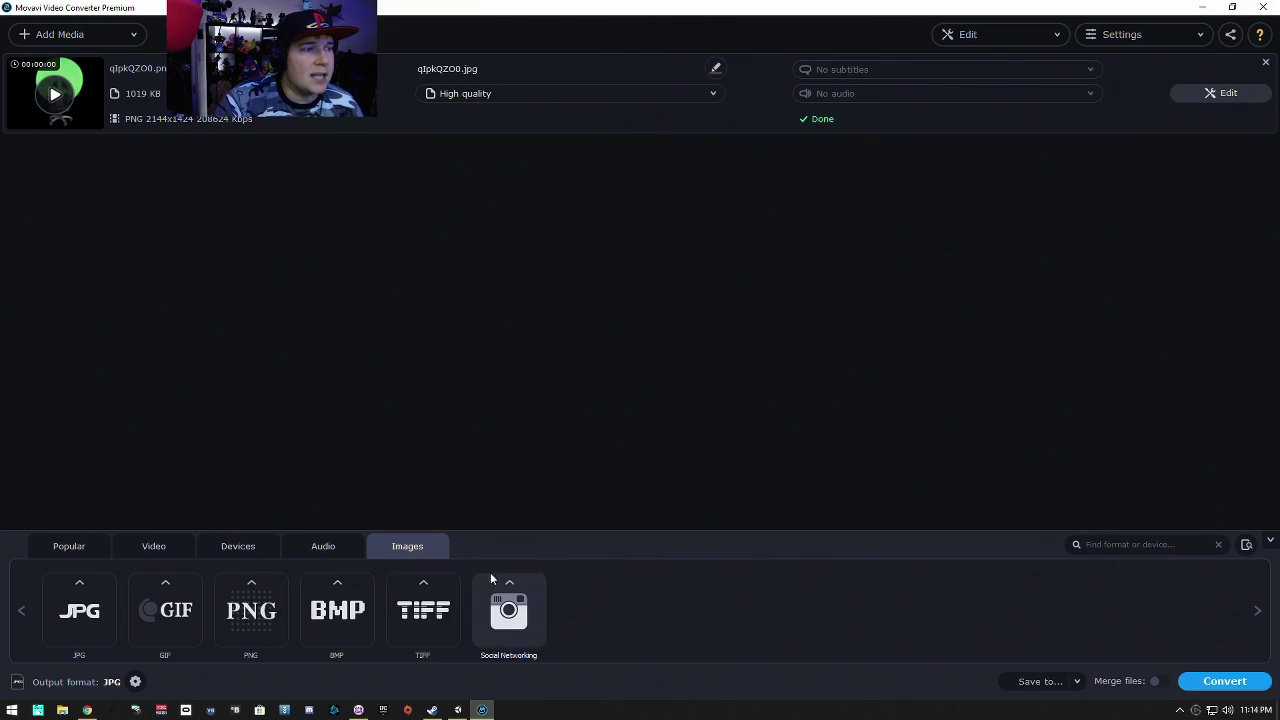
Step: Look through the Video, Devices, Audio and Images formats, ending on Popular with JPG first
{"action": "left_click", "coordinate": [180, 551]}
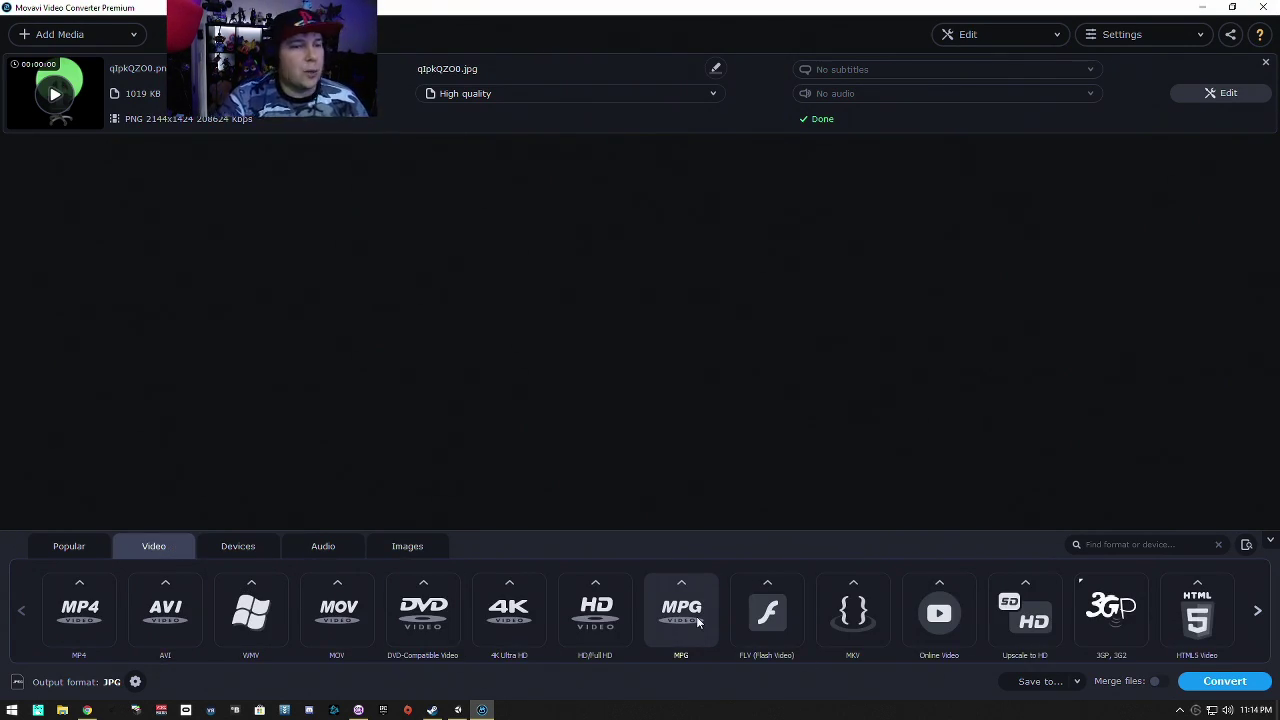
{"action": "left_click", "coordinate": [1259, 615]}
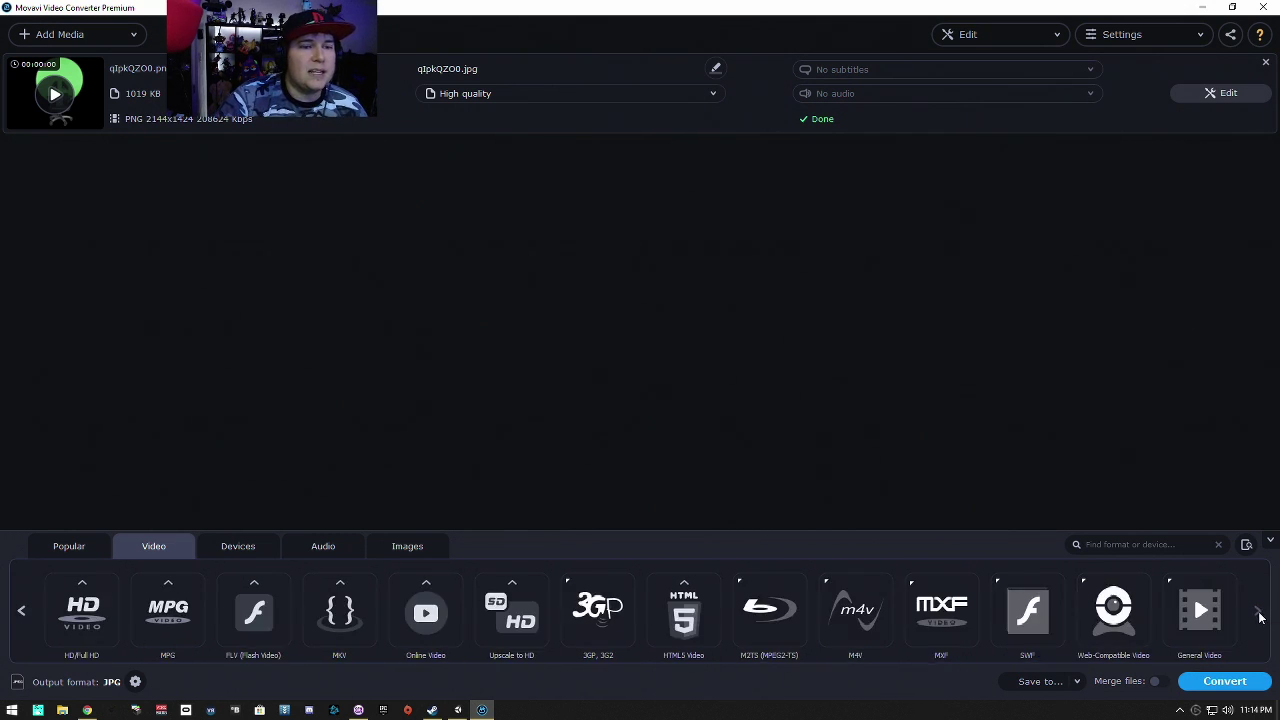
{"action": "left_click", "coordinate": [238, 546]}
{"action": "left_click", "coordinate": [1259, 615]}
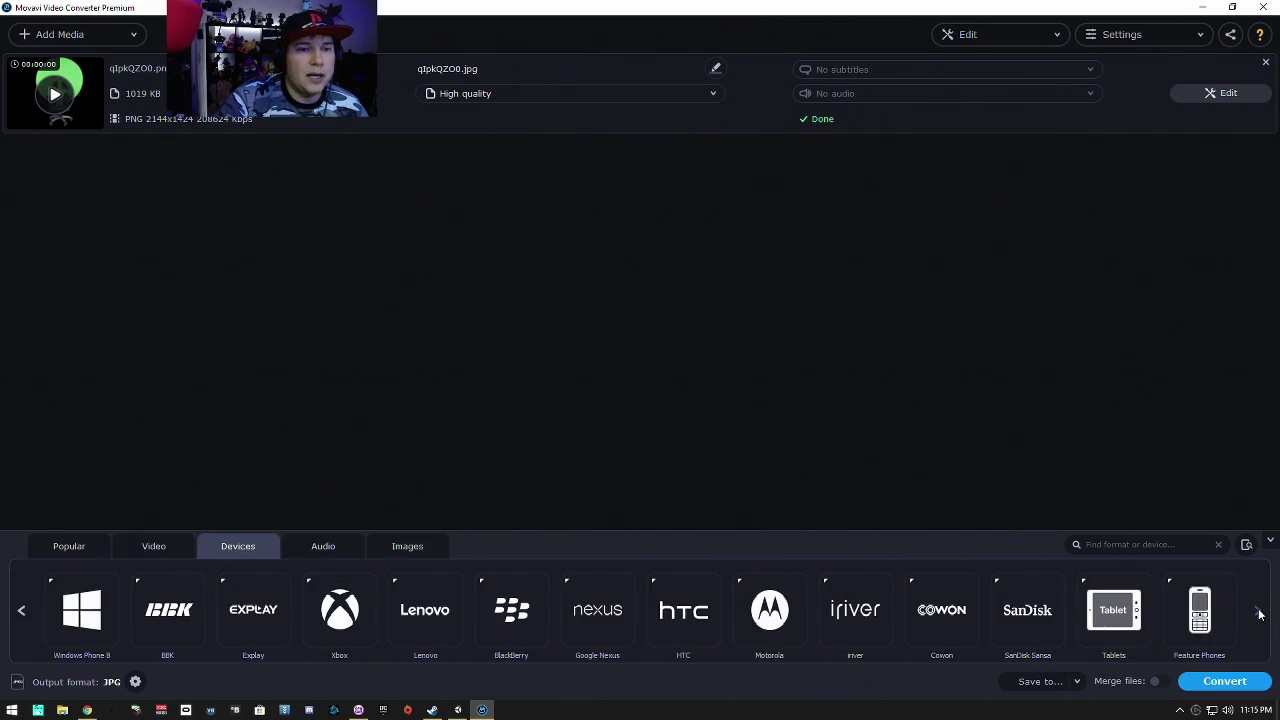
{"action": "left_click", "coordinate": [330, 546]}
{"action": "left_click", "coordinate": [407, 546]}
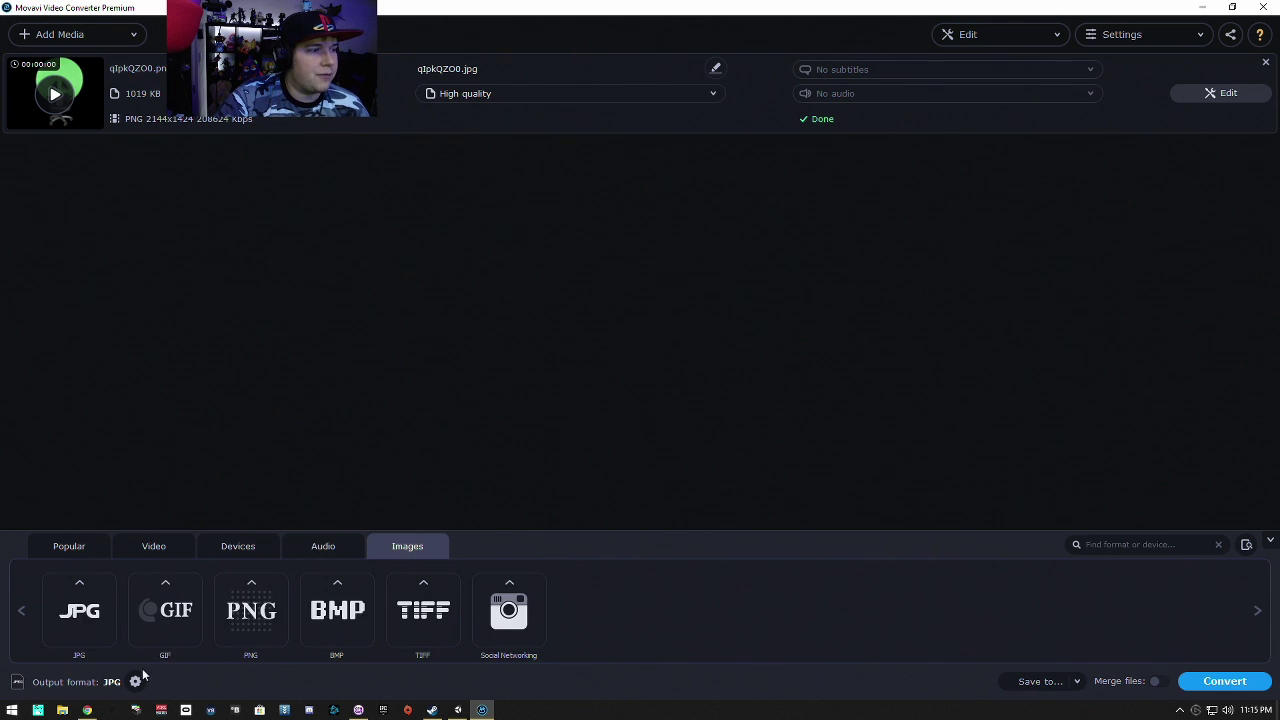
{"action": "left_click", "coordinate": [80, 547]}
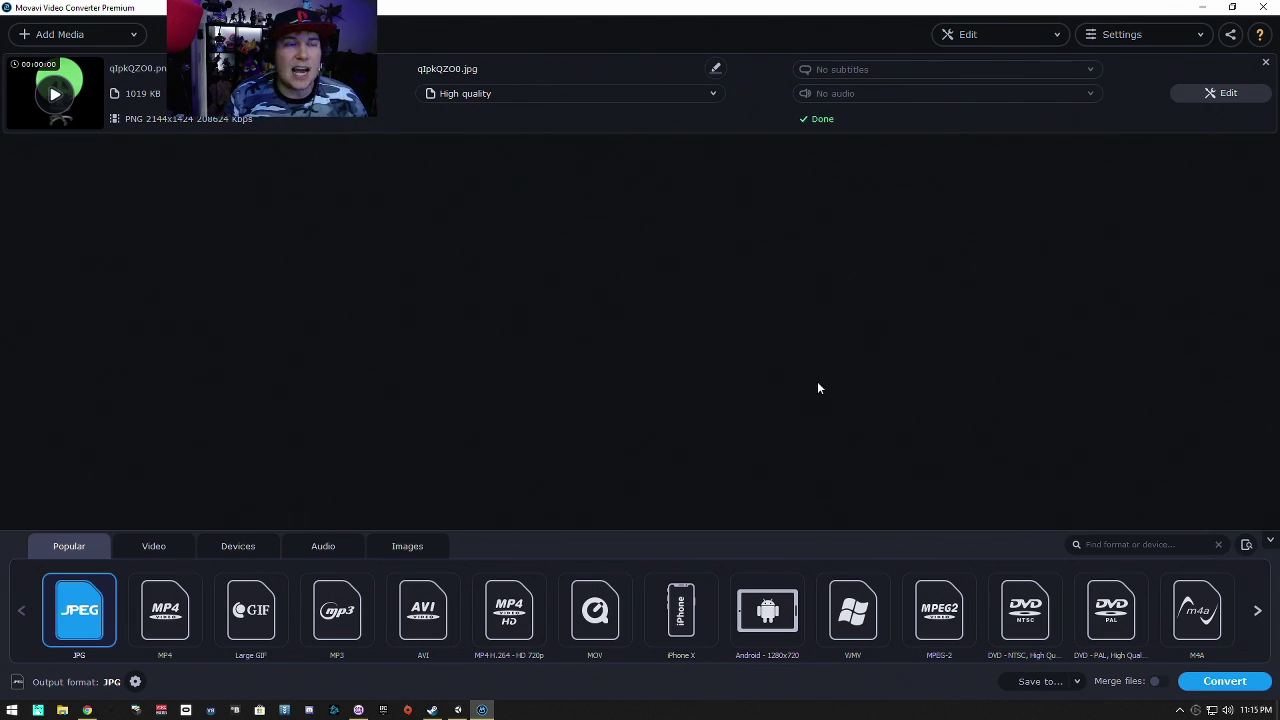
Step: Remove the converted qlpkQZO0.png entry from the file list
{"action": "left_click", "coordinate": [1265, 62]}
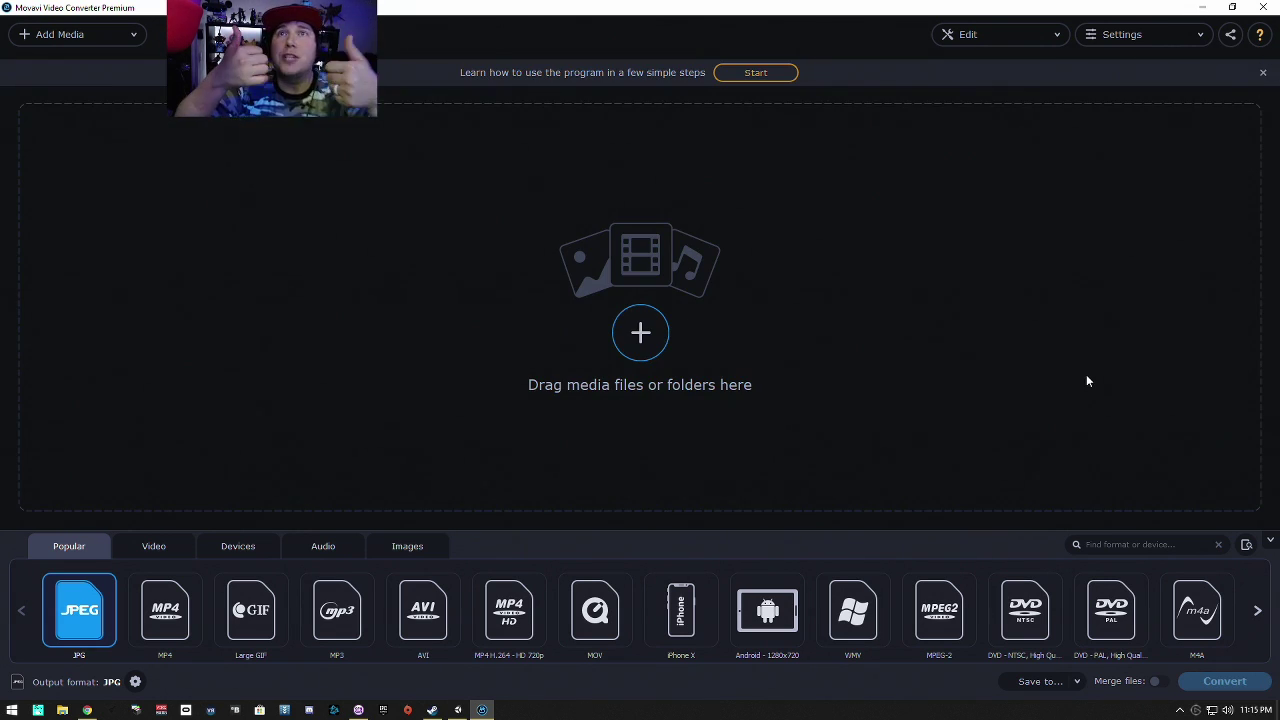